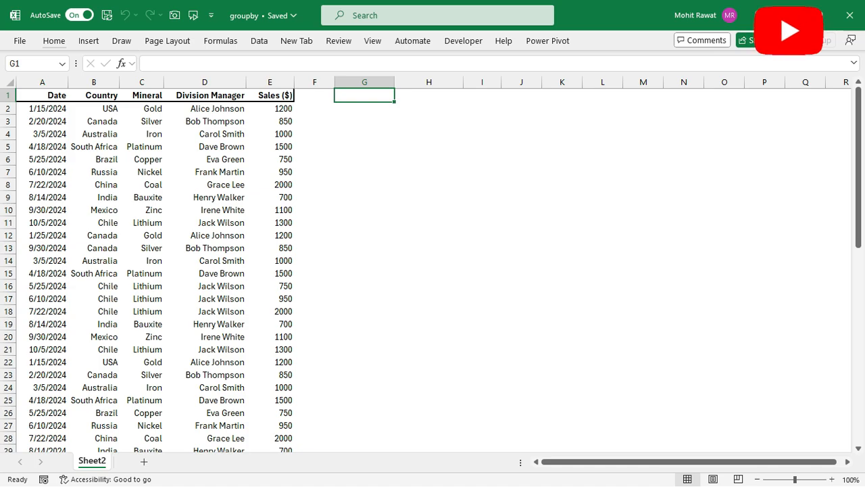
# - Start a GROUPBY formula in G1 with the Country column B1:B61 as its row fields
pyautogui.write('=group')
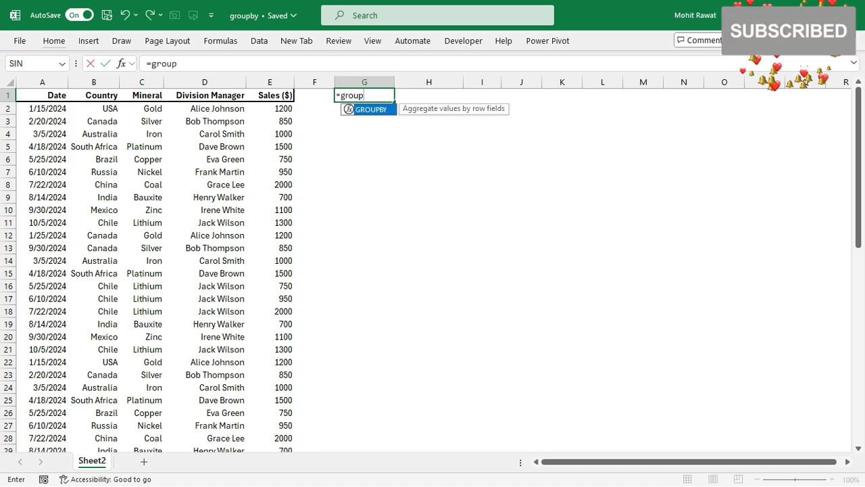
pyautogui.press('Tab')
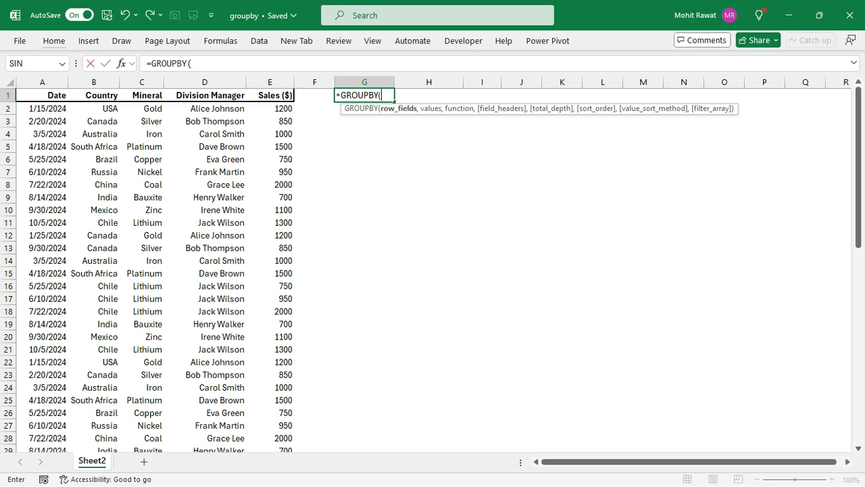
pyautogui.click(94, 95)
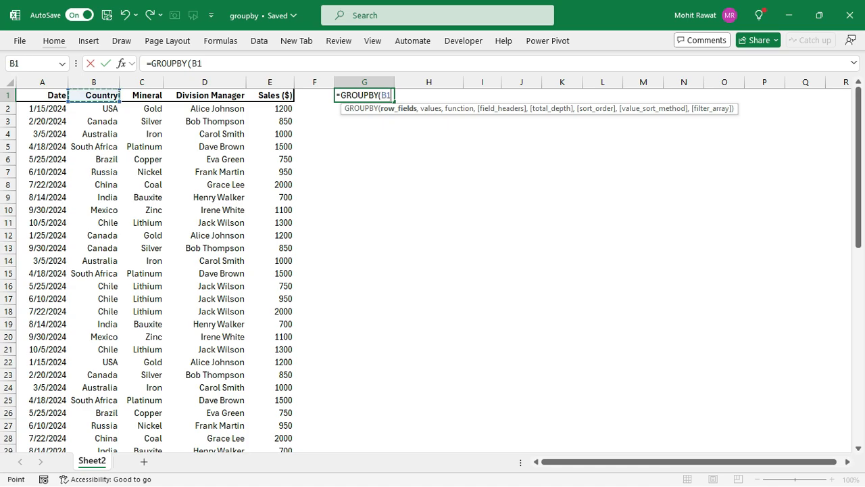
pyautogui.hotkey('ctrl', 'shift', 'Down')
pyautogui.write(',')
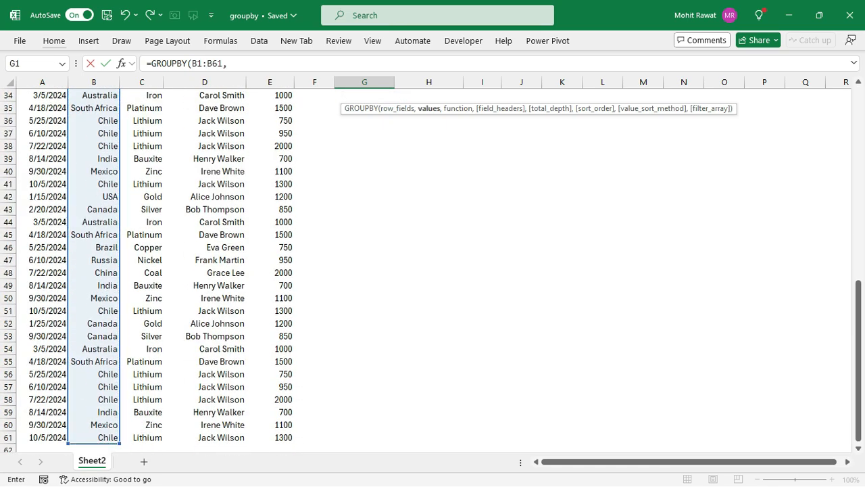
pyautogui.scroll(11, 432, 271)
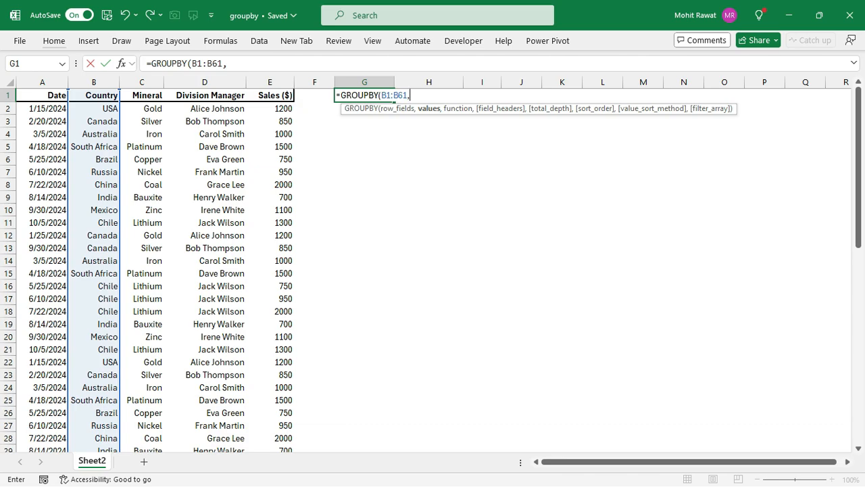
# - Complete the GROUPBY formula with the Sales column E1:E61 as values and SUM as the function
pyautogui.click(271, 95)
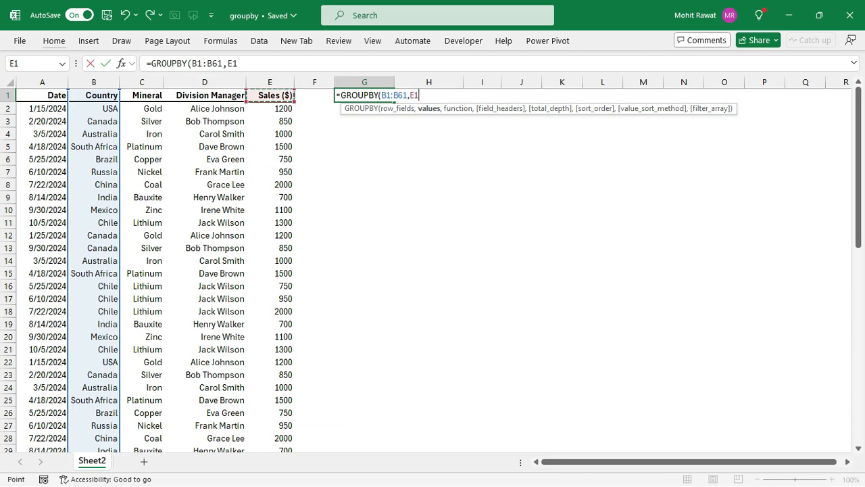
pyautogui.hotkey('ctrl', 'shift', 'Down')
pyautogui.write(',')
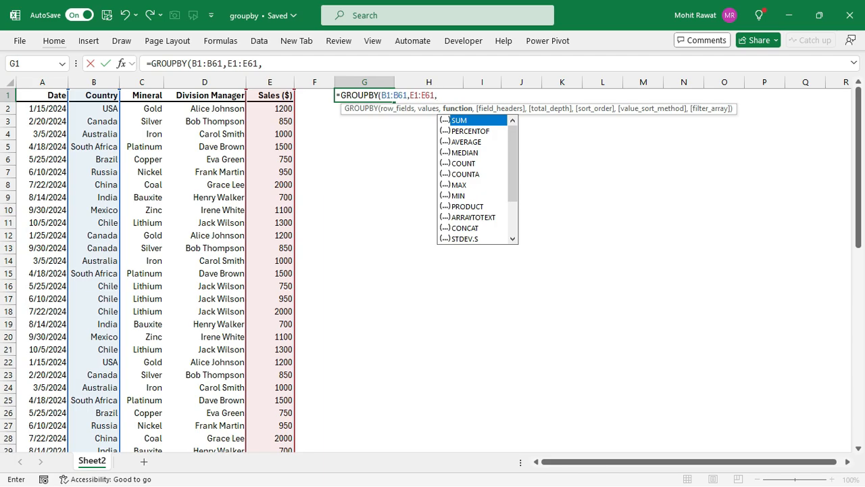
pyautogui.press('Tab')
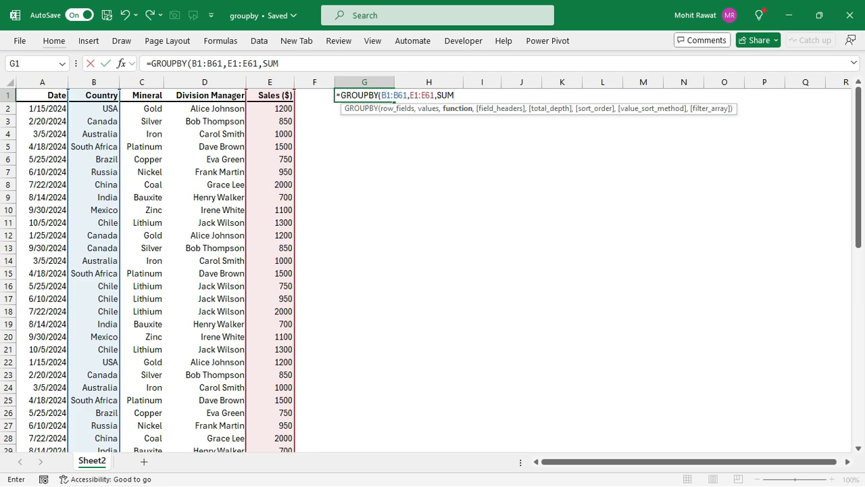
pyautogui.write(')')
pyautogui.press('Return')
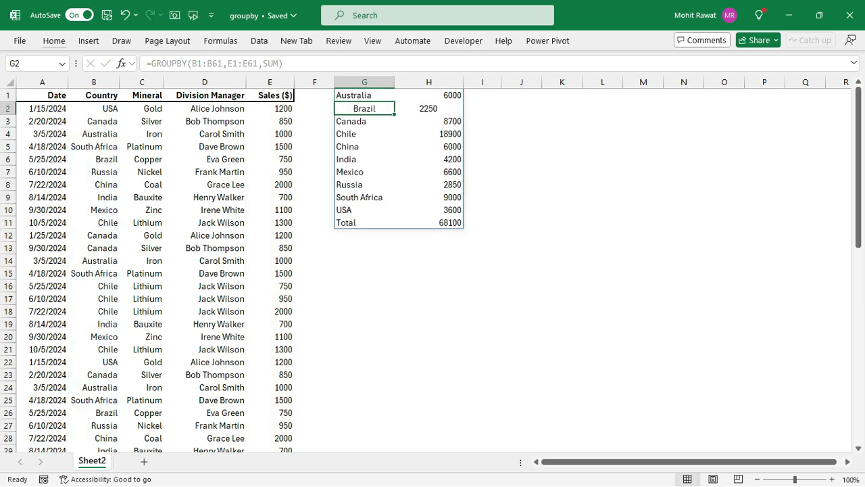
# - Center the contents of the GROUPBY result range G1:H11
pyautogui.moveTo(358, 95); pyautogui.dragTo(439, 222)
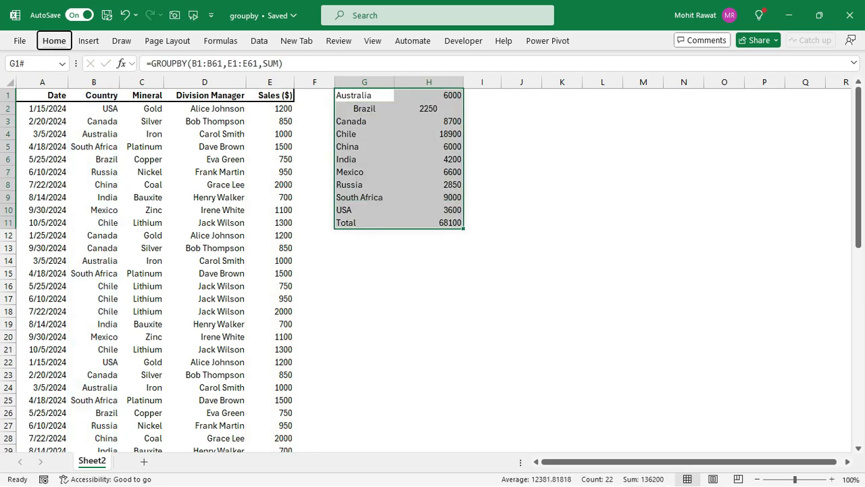
pyautogui.click(55, 41)
pyautogui.press('a')
pyautogui.press('c')
pyautogui.click(364, 95)
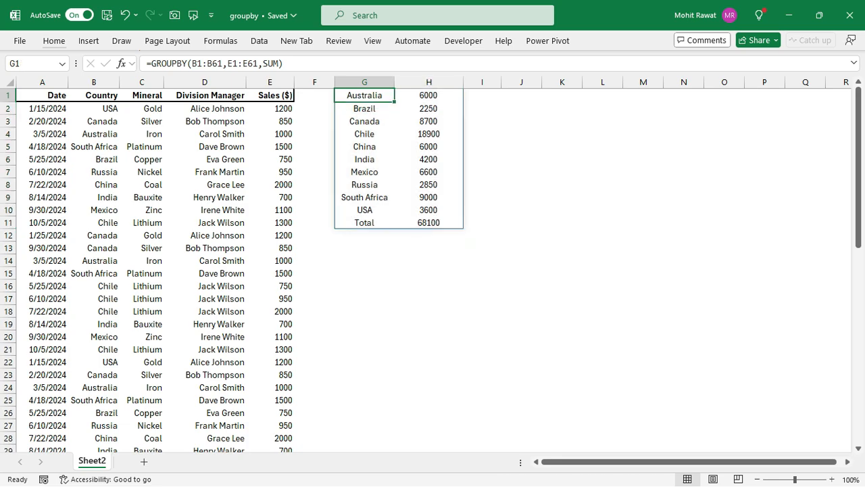
# - Examine the GROUPBY result's summed sales by country and its Total row
pyautogui.click(428, 95)
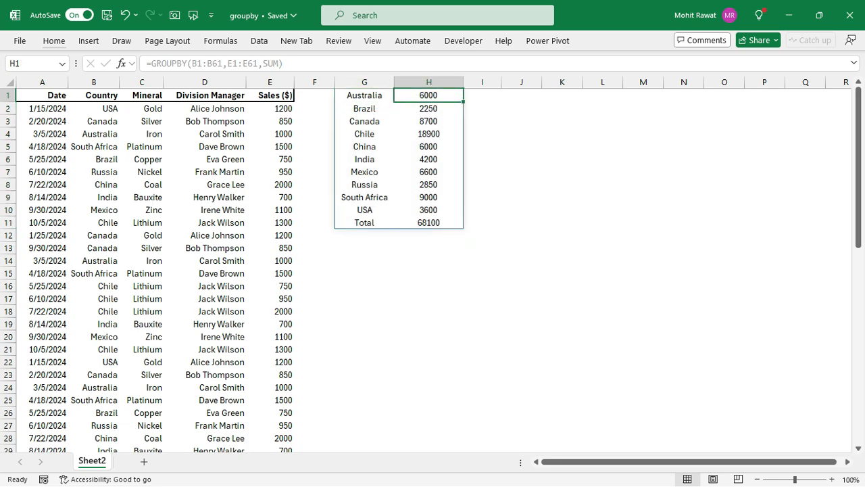
pyautogui.press('Down')
pyautogui.press('Down')
pyautogui.press('Down')
pyautogui.press('Down')
pyautogui.press('Down')
pyautogui.press('Down')
pyautogui.press('Down')
pyautogui.press('Down')
pyautogui.press('Down')
pyautogui.press('Down')
pyautogui.press('Left')
pyautogui.hotkey('shift', 'Right')
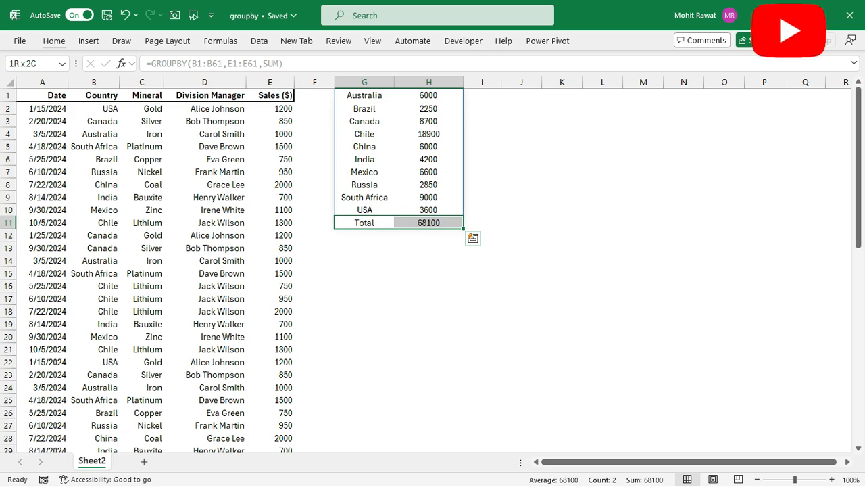
# - Insert a PivotTable from the data range A1:E61 on the existing worksheet at cell K1
pyautogui.hotkey('ctrl', 'Up')
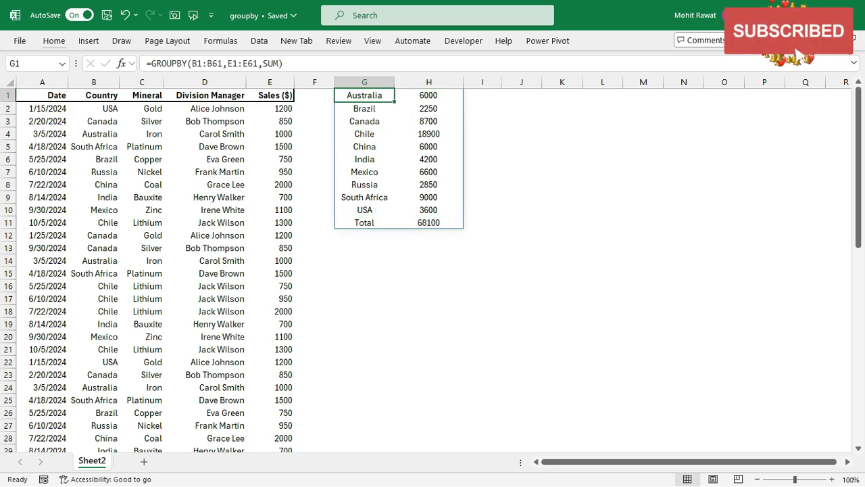
pyautogui.hotkey('ctrl', 'Left')
pyautogui.hotkey('ctrl', 'Left')
pyautogui.hotkey('ctrl', 'shift', 'Right')
pyautogui.hotkey('ctrl', 'shift', 'Down')
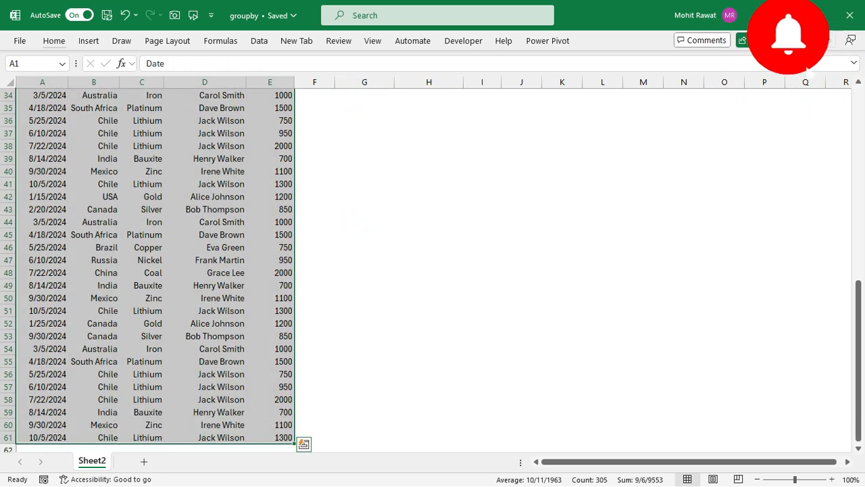
pyautogui.press('alt')
pyautogui.press('n')
pyautogui.press('v')
pyautogui.press('t')
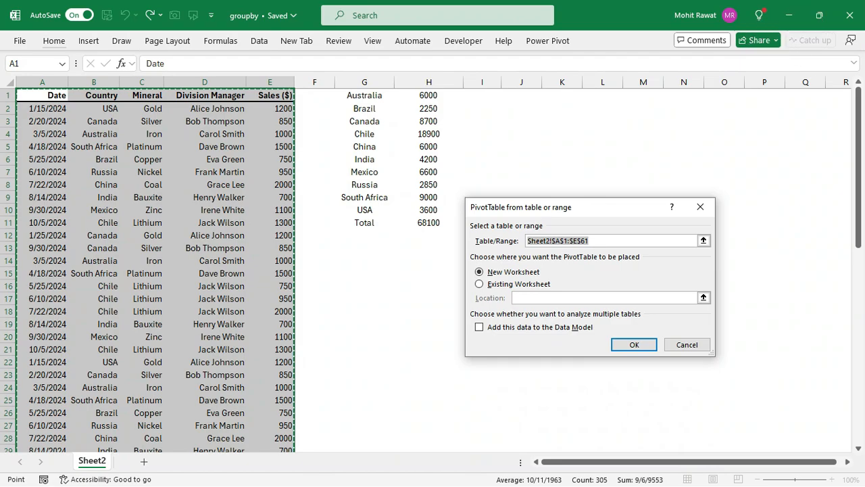
pyautogui.hotkey('alt', 'e')
pyautogui.click(562, 95)
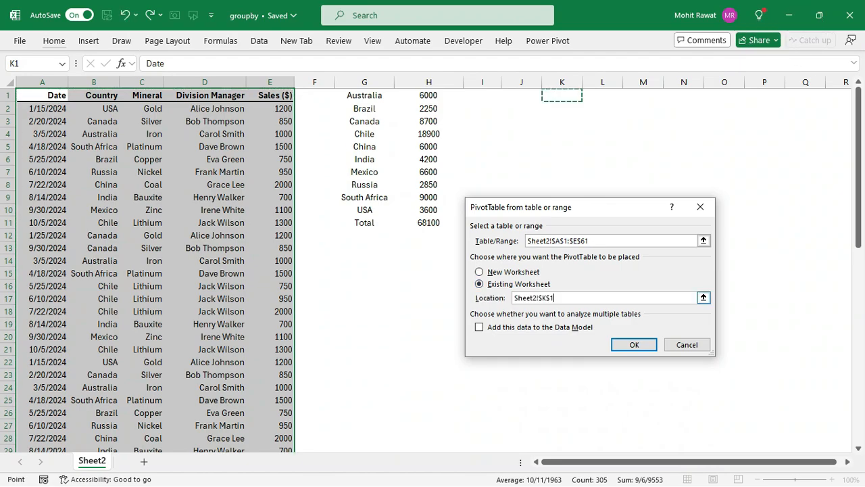
pyautogui.click(635, 345)
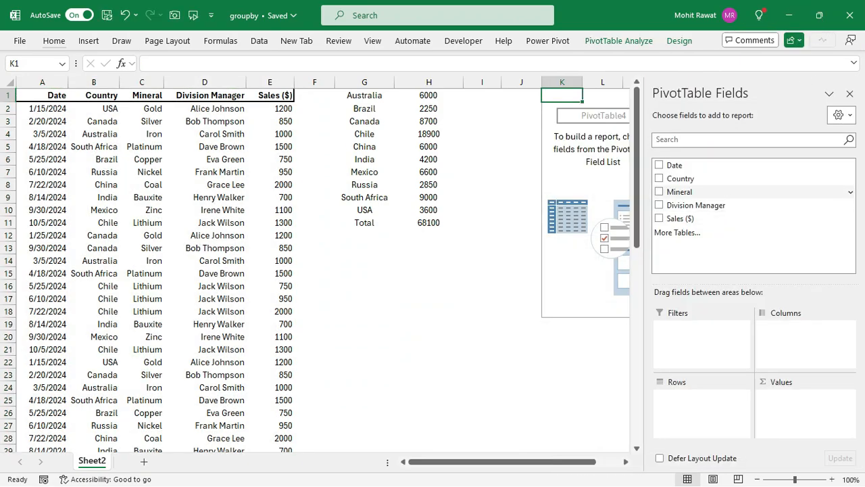
# - Add Country as the PivotTable's rows and Sales ($) as its values, and close the field list
pyautogui.click(681, 178)
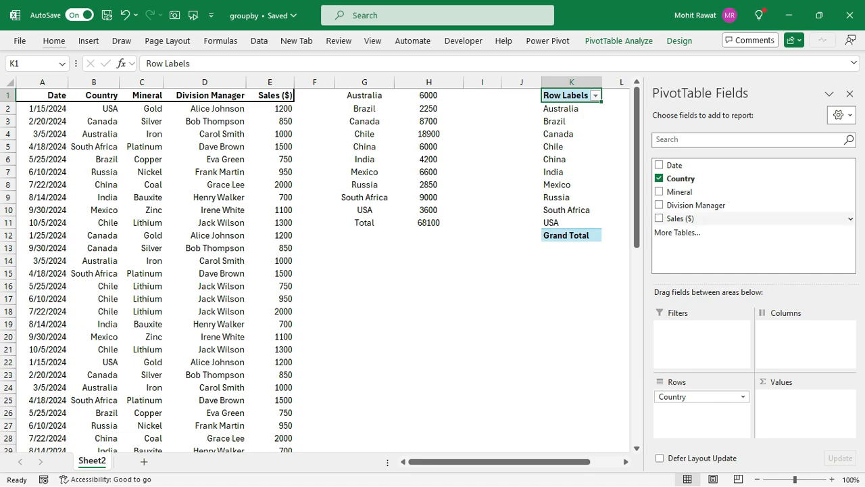
pyautogui.click(680, 218)
pyautogui.click(850, 93)
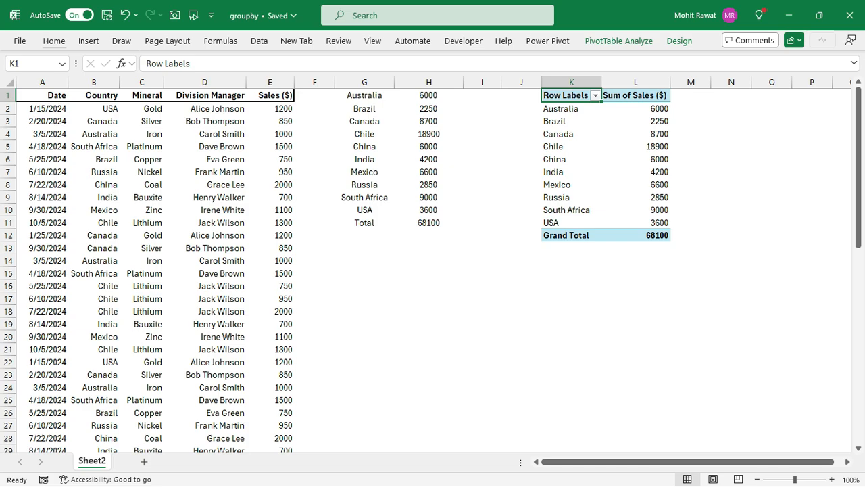
# - Add the field_headers argument 3 (Yes and show) to the GROUPBY formula in G1
pyautogui.hotkey('ctrl', 'Left')
pyautogui.hotkey('ctrl', 'Left')
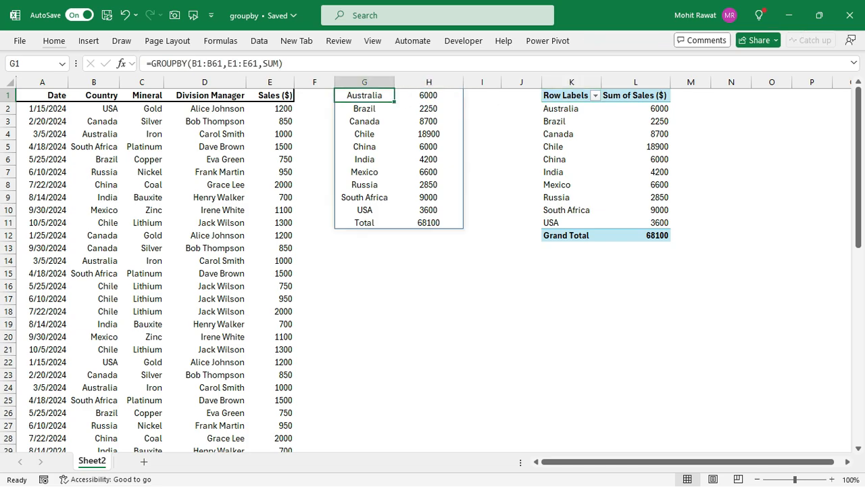
pyautogui.press('F2')
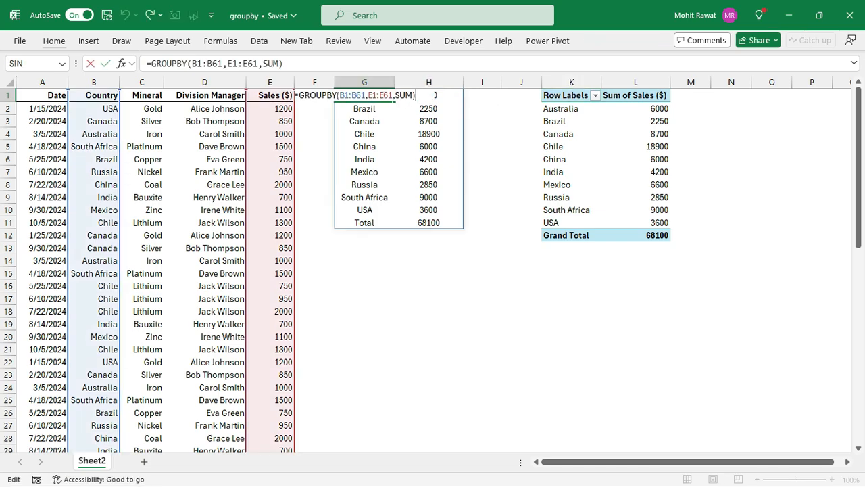
pyautogui.press('Left')
pyautogui.write(',')
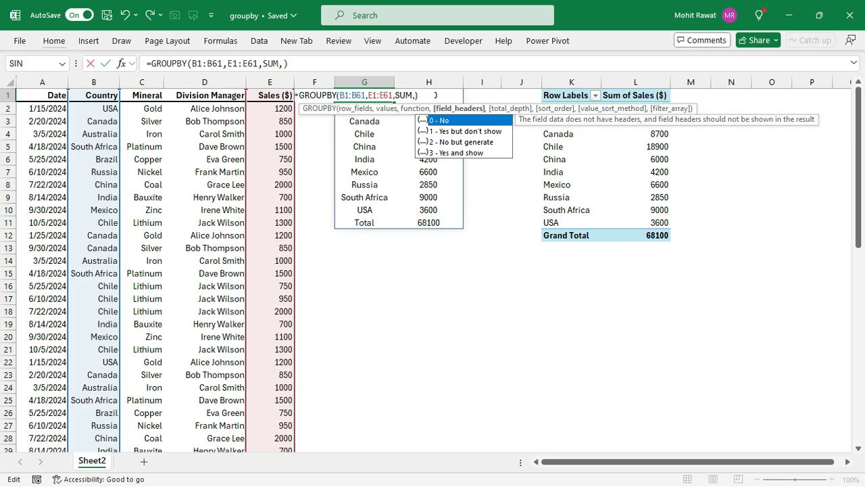
pyautogui.press('Down')
pyautogui.press('Down')
pyautogui.press('Down')
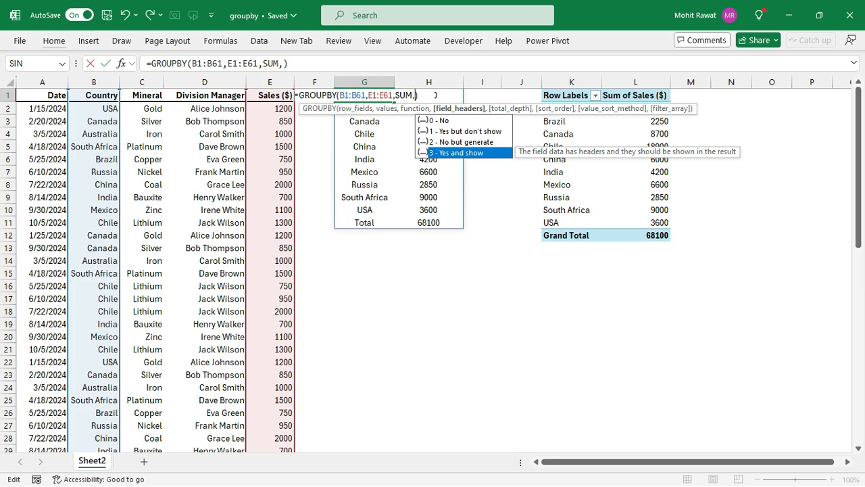
pyautogui.press('Tab')
pyautogui.press('Return')
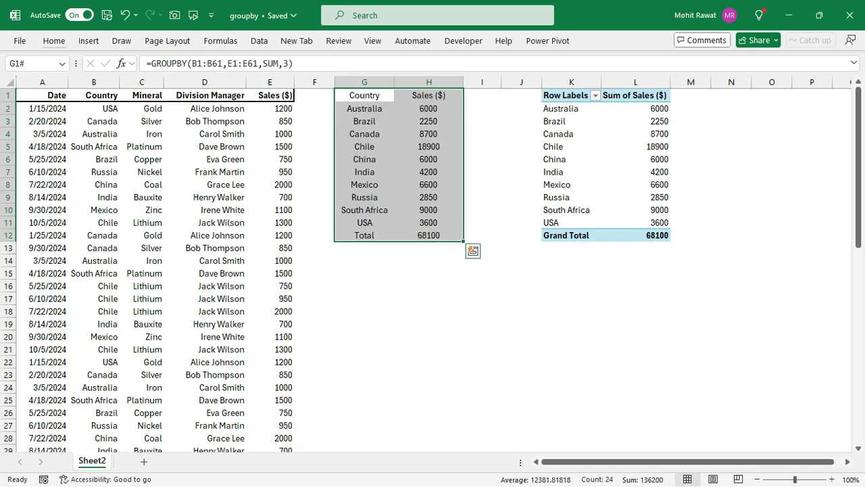
# - Remove SUM from the function argument of the GROUPBY formula in G1 to list the available functions
pyautogui.click(428, 96)
pyautogui.press('F2')
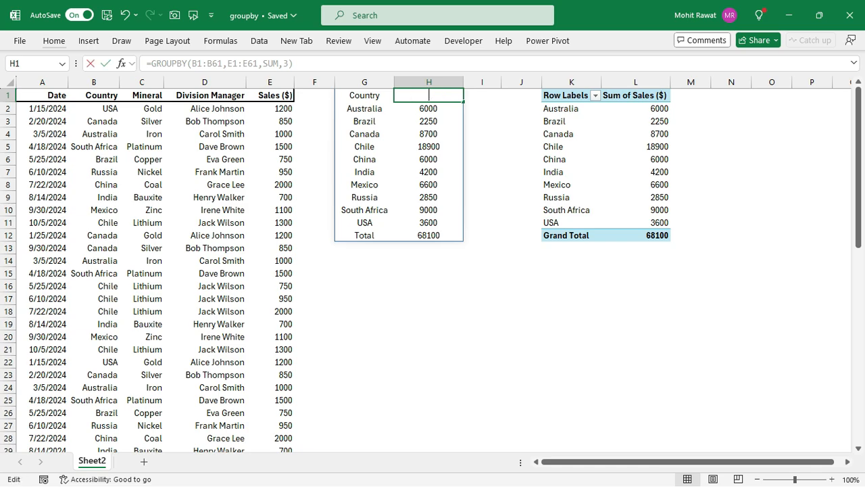
pyautogui.press('Escape')
pyautogui.press('Left')
pyautogui.press('F2')
pyautogui.press('Left')
pyautogui.press('Left')
pyautogui.press('Left')
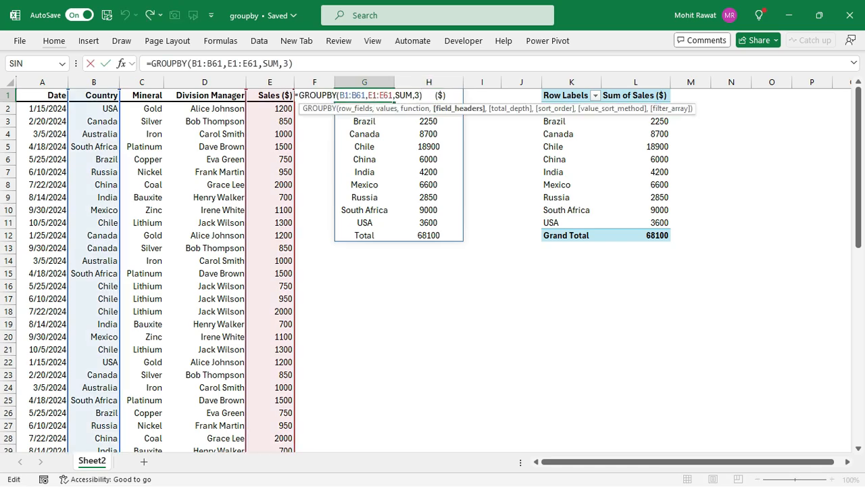
pyautogui.press('BackSpace')
pyautogui.press('BackSpace')
pyautogui.press('BackSpace')
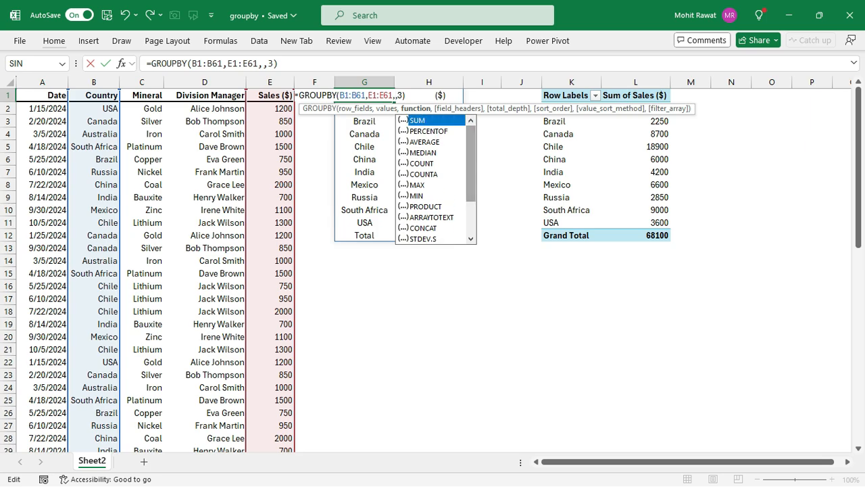
# - Browse the available aggregation functions down to LAMBDA and put SUM back into the GROUPBY formula
pyautogui.click(429, 131)
pyautogui.moveTo(471, 162); pyautogui.dragTo(471, 195)
pyautogui.click(432, 163)
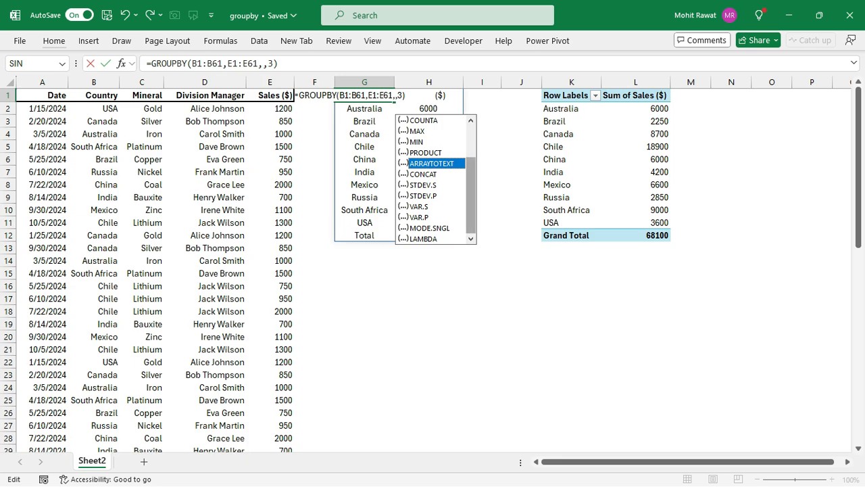
pyautogui.click(424, 239)
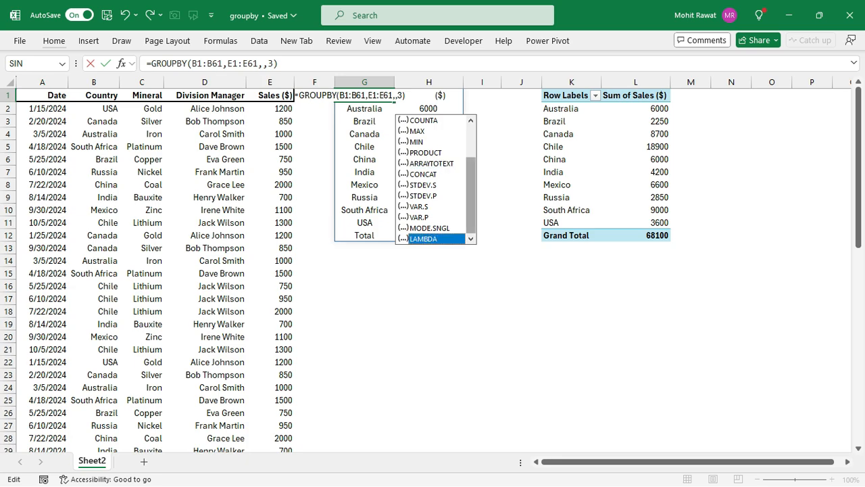
pyautogui.scroll(2, 436, 179)
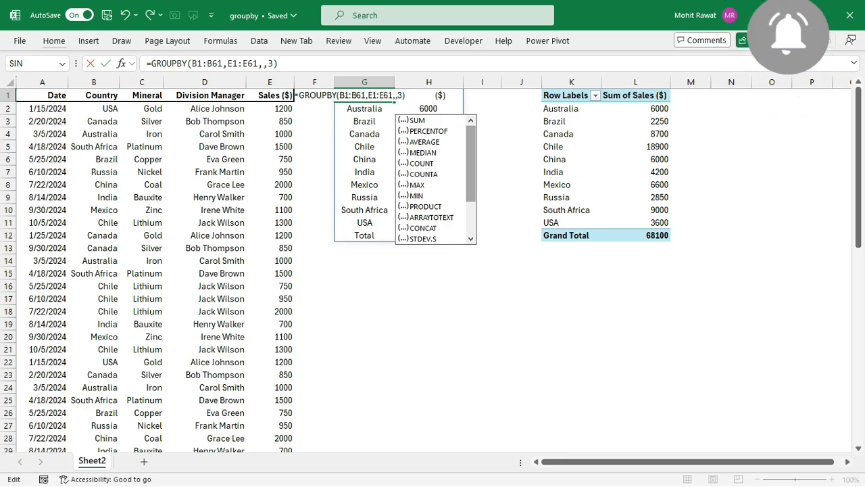
pyautogui.press('Tab')
pyautogui.press('Return')
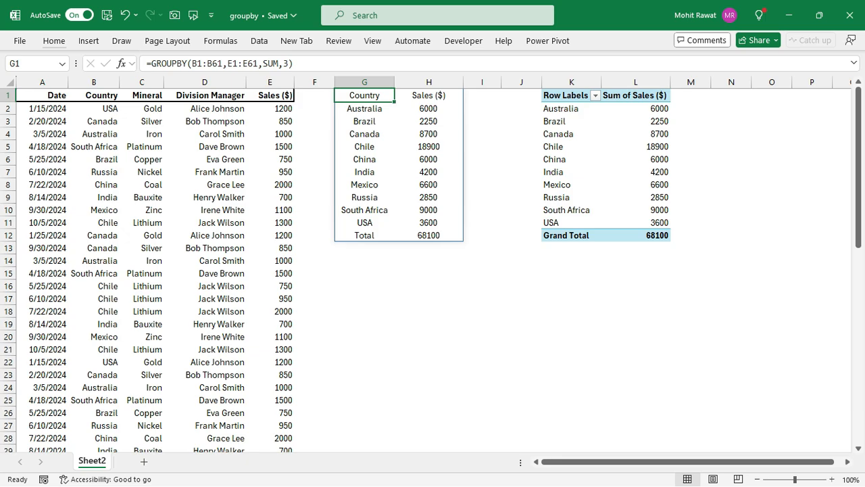
# - Review the summarize-by options in the value field settings of the PivotTable's Sum of Sales ($) field
pyautogui.doubleClick(635, 95)
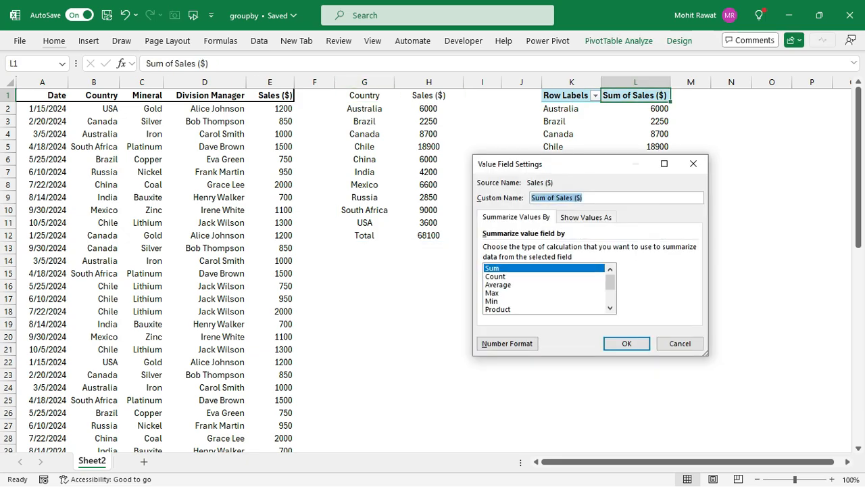
pyautogui.scroll(-2, 546, 288)
pyautogui.scroll(2, 547, 288)
pyautogui.click(627, 343)
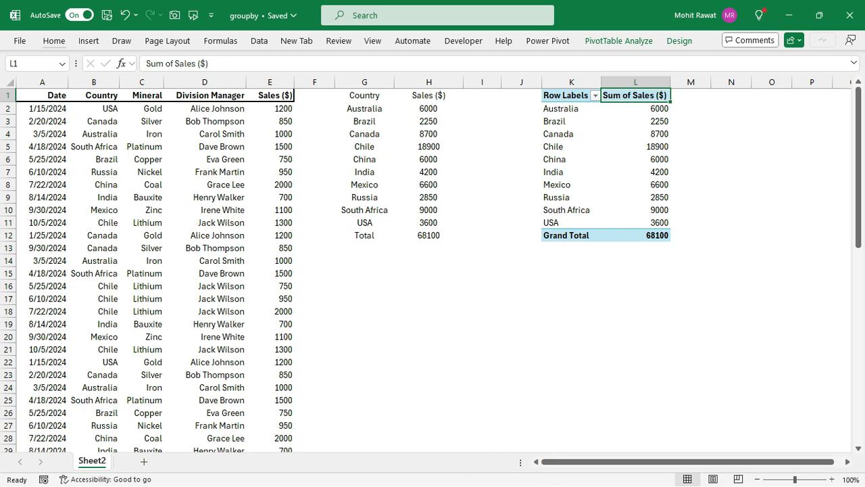
# - List the total_depth options of the GROUPBY formula in G1, leaving the formula without that argument
pyautogui.click(364, 96)
pyautogui.press('F2')
pyautogui.press('Left')
pyautogui.write(',')
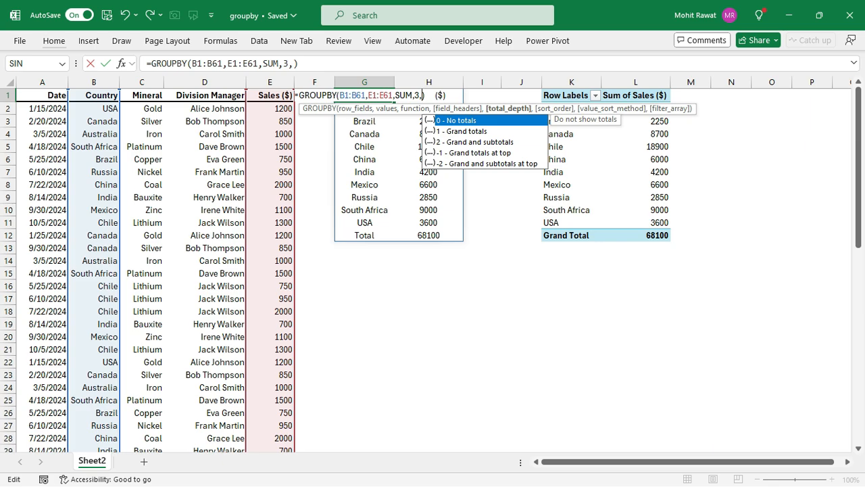
pyautogui.press('BackSpace')
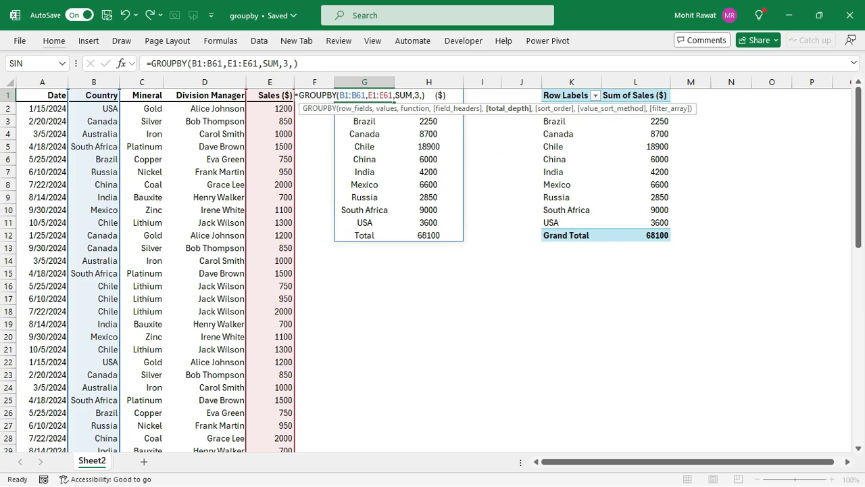
pyautogui.hotkey('ctrl', 'Return')
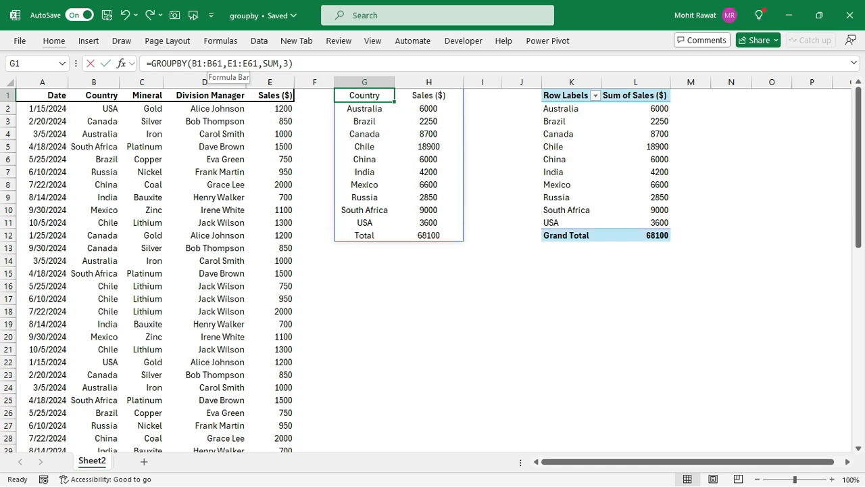
# - Extend the row_fields range of the GROUPBY formula in G1 to B1:C61 so it groups by Country and Mineral
pyautogui.click(211, 63)
pyautogui.press('BackSpace')
pyautogui.write('c')
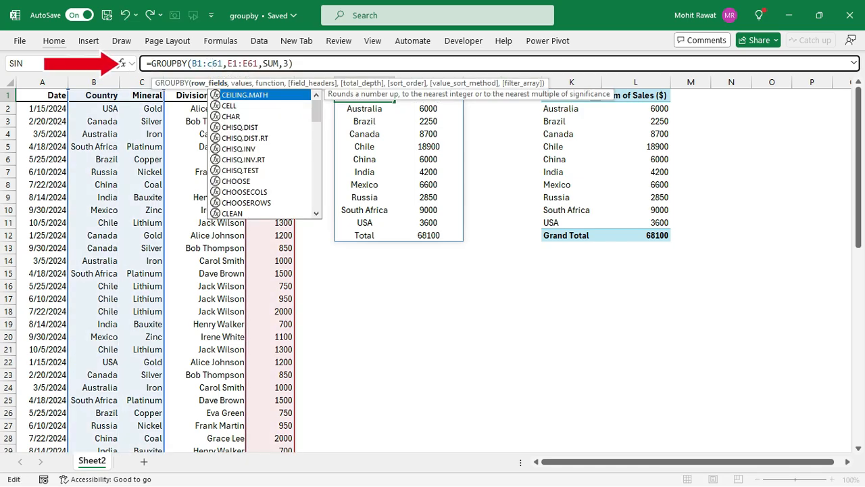
pyautogui.press('Return')
pyautogui.press('Up')
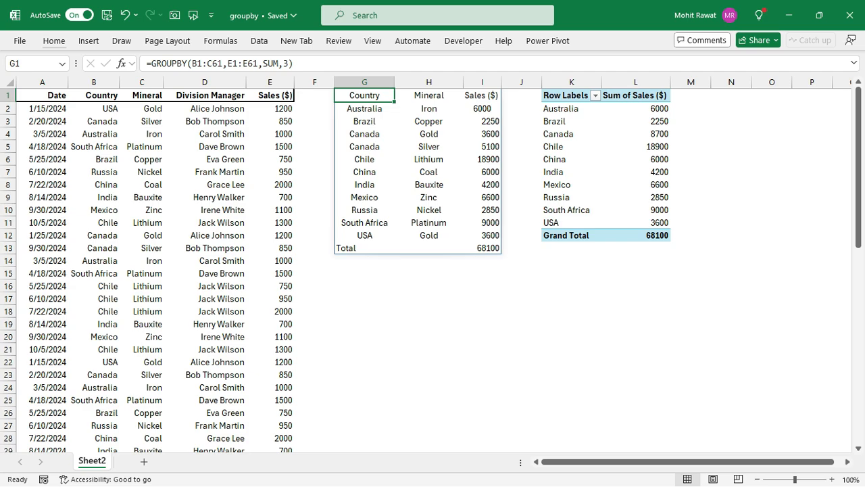
# - Clear the formatting of the entire GROUPBY result in G1:I13
pyautogui.hotkey('ctrl', 'shift', 'Right')
pyautogui.hotkey('ctrl', 'shift', 'Down')
pyautogui.press('alt')
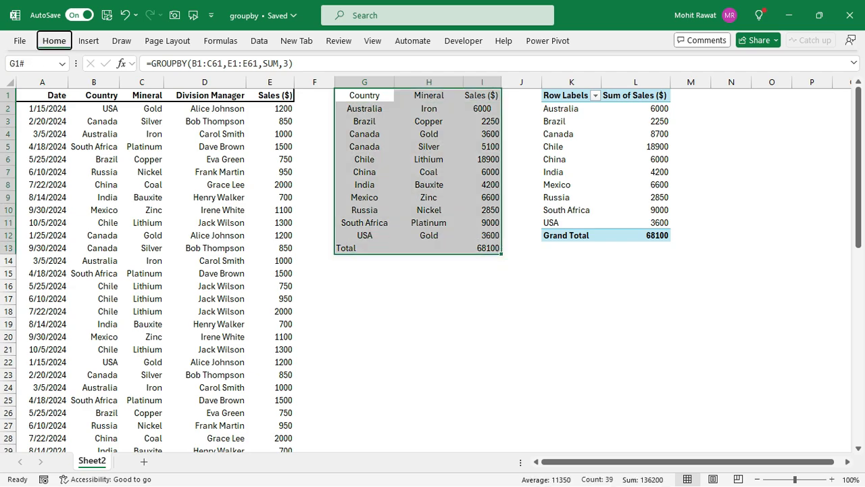
pyautogui.press('h')
pyautogui.press('e')
pyautogui.press('f')
# - Add the total_depth argument 2 (Grand and subtotals) to the GROUPBY formula in G1
pyautogui.press('F2')
pyautogui.press('Left')
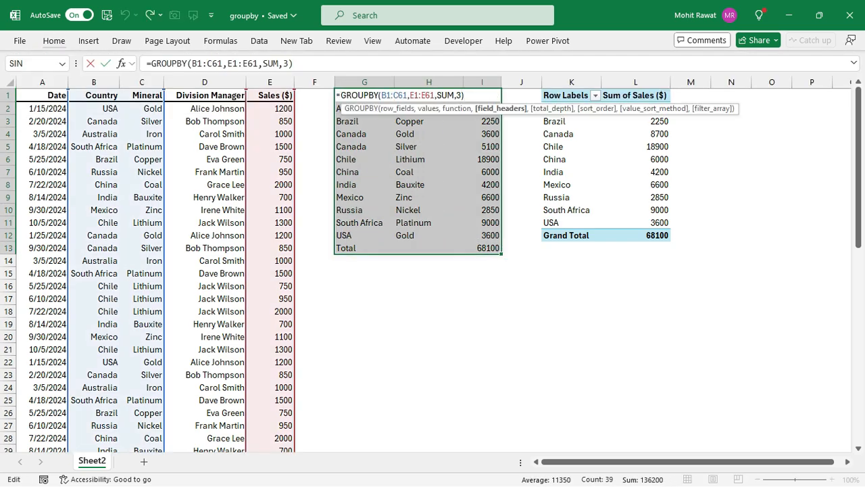
pyautogui.write(',')
pyautogui.press('Down')
pyautogui.press('Down')
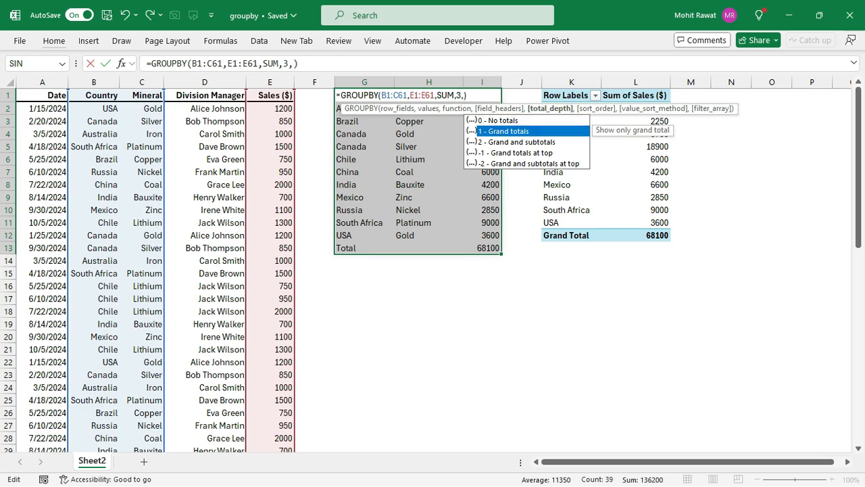
pyautogui.press('Tab')
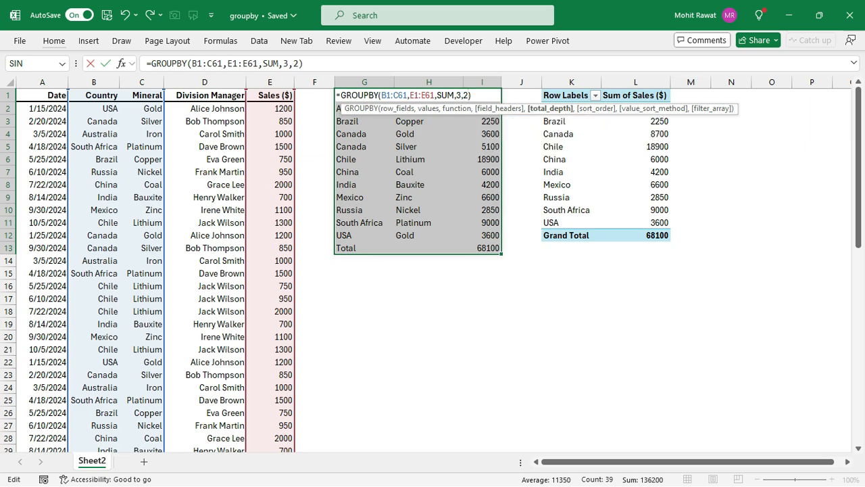
pyautogui.press('Return')
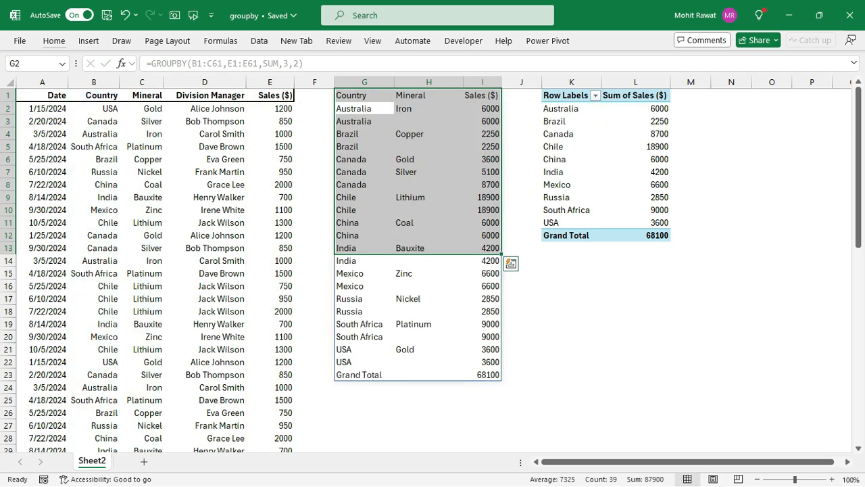
# - Examine Australia's mineral row and its subtotal row in the GROUPBY result
pyautogui.press('Up')
pyautogui.press('Down')
pyautogui.hotkey('shift', 'Right')
pyautogui.hotkey('shift', 'Right')
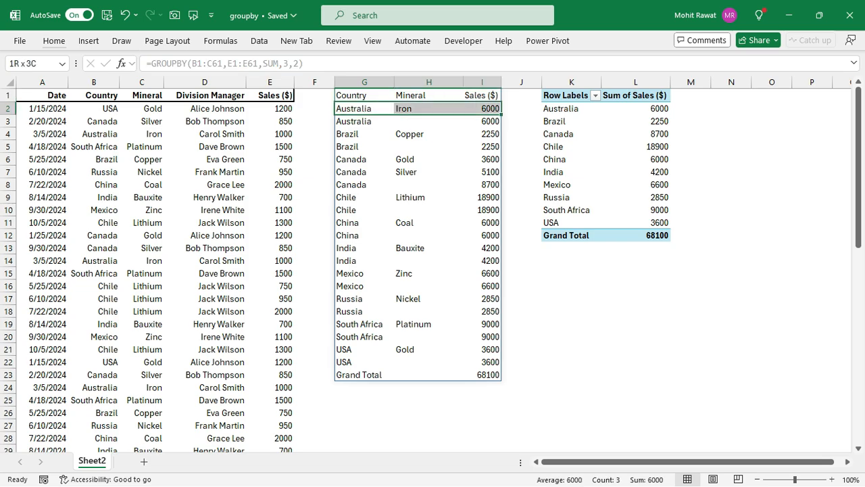
pyautogui.press('Down')
pyautogui.hotkey('shift', 'Right')
pyautogui.hotkey('shift', 'Right')
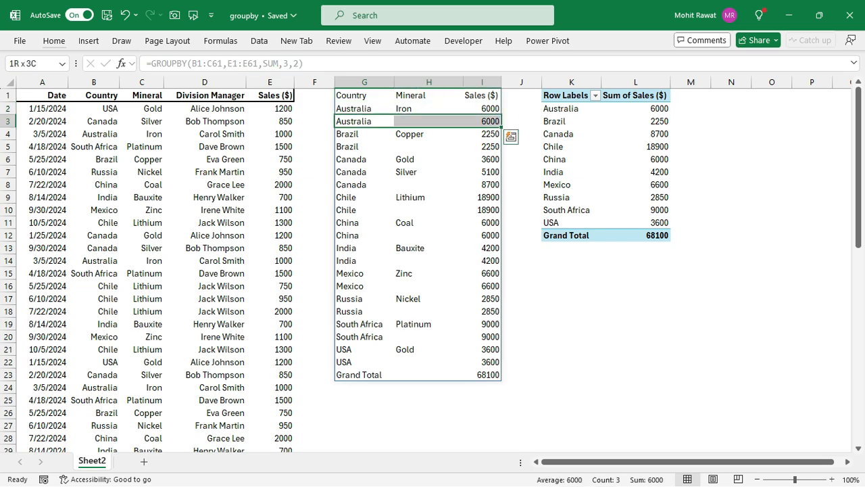
pyautogui.press('Up')
pyautogui.press('Up')
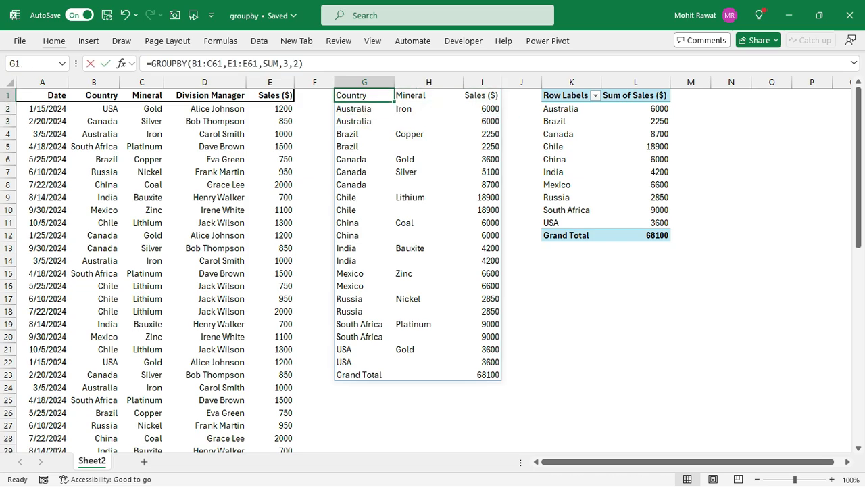
# - Clear the total_depth value in the GROUPBY formula and browse its options down to -2 (Grand and subtotals at top)
pyautogui.press('F2')
pyautogui.press('Left')
pyautogui.press('BackSpace')
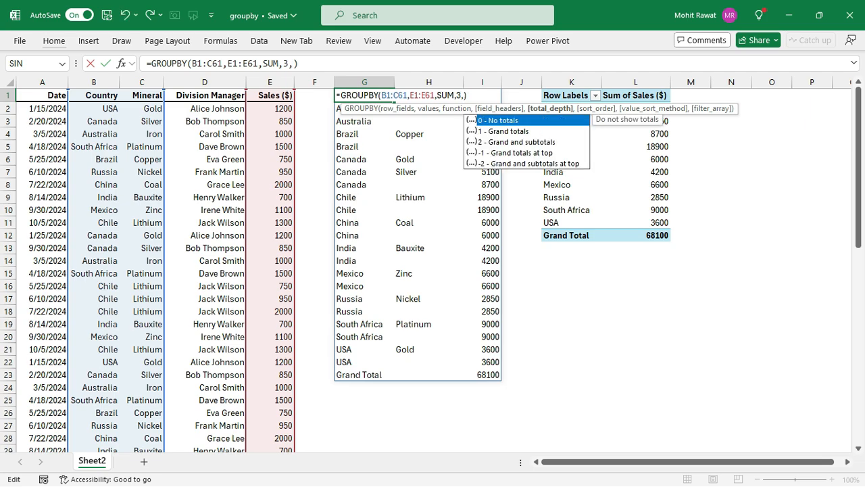
pyautogui.press('Down')
pyautogui.press('Down')
pyautogui.press('Down')
pyautogui.press('Down')
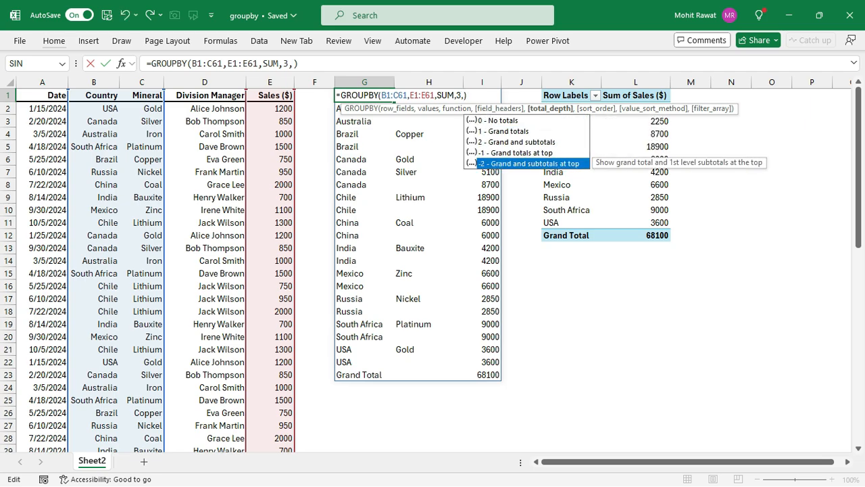
pyautogui.press('Return')
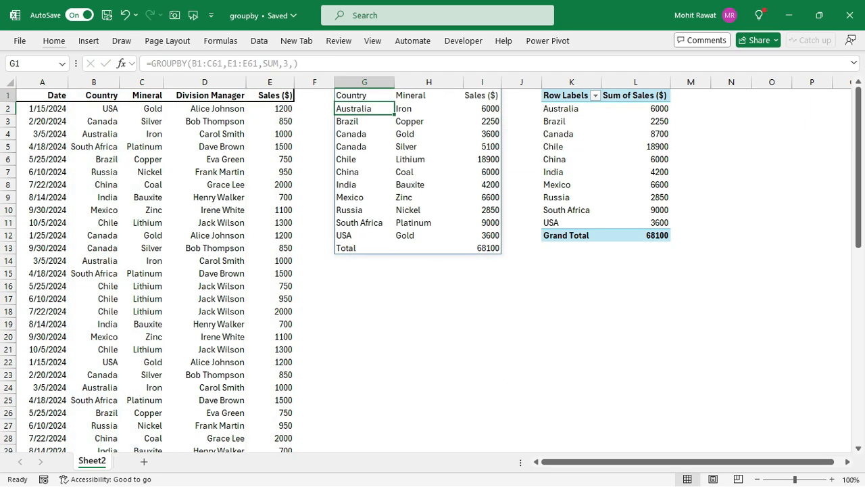
# - Set the empty total_depth argument of the GROUPBY formula to -2 and select the Grand Total row in G2:I2
pyautogui.press('Up')
pyautogui.press('F2')
pyautogui.press('Left')
pyautogui.write('-2')
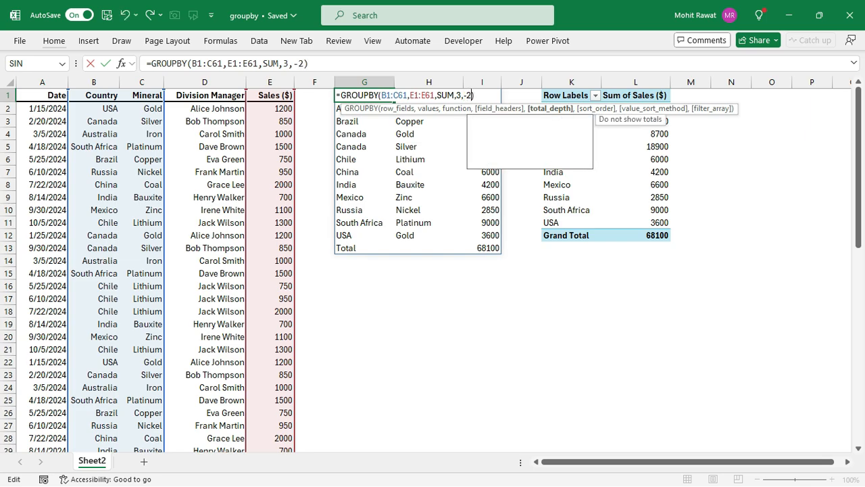
pyautogui.press('Return')
pyautogui.hotkey('shift', 'Right')
pyautogui.hotkey('shift', 'Right')
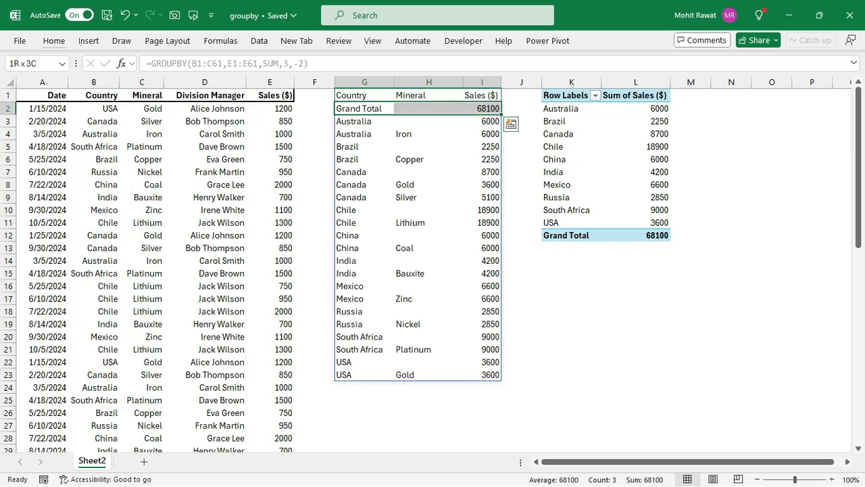
# - Show the Mineral field as detail under Canada in the PivotTable and expand Brazil
pyautogui.click(571, 155)
pyautogui.click(567, 96)
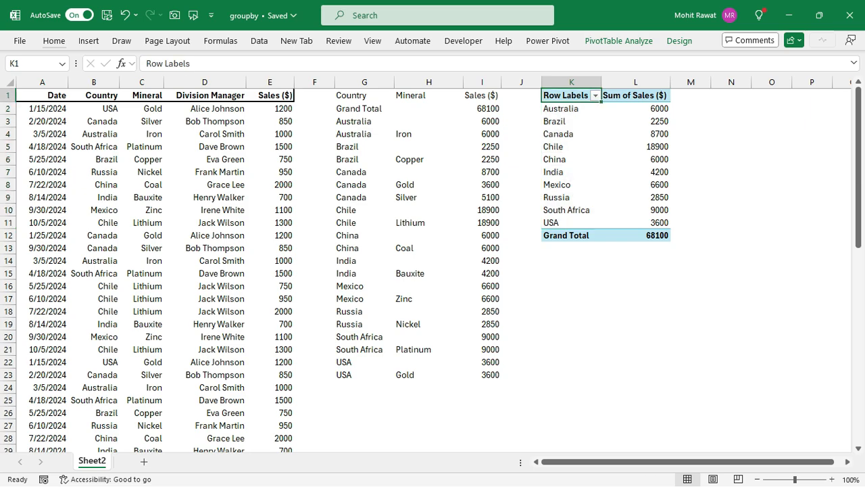
pyautogui.click(572, 155)
pyautogui.click(567, 95)
pyautogui.doubleClick(568, 134)
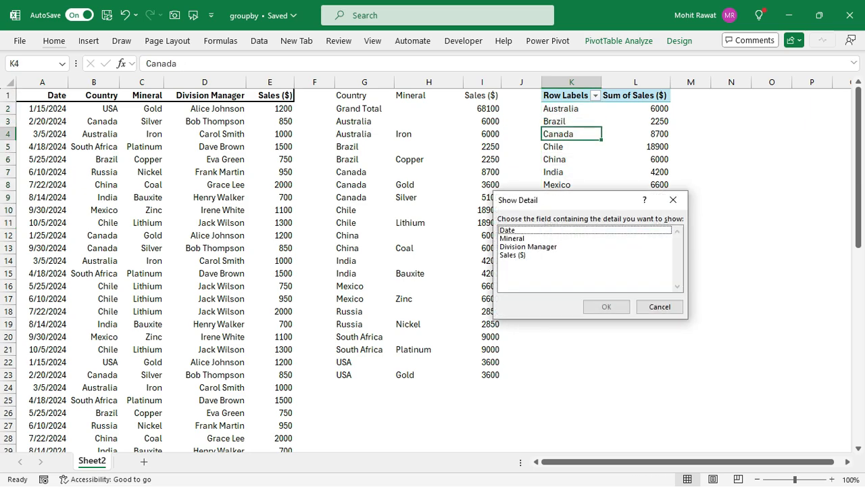
pyautogui.click(512, 239)
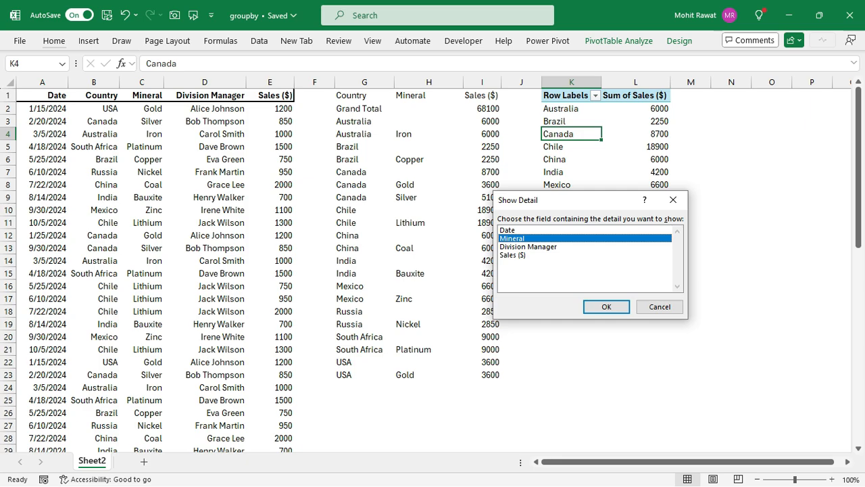
pyautogui.click(606, 306)
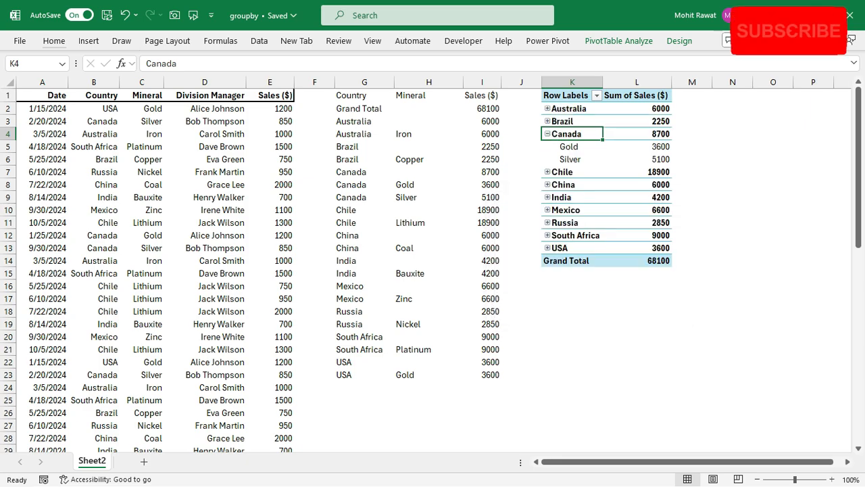
pyautogui.click(554, 121)
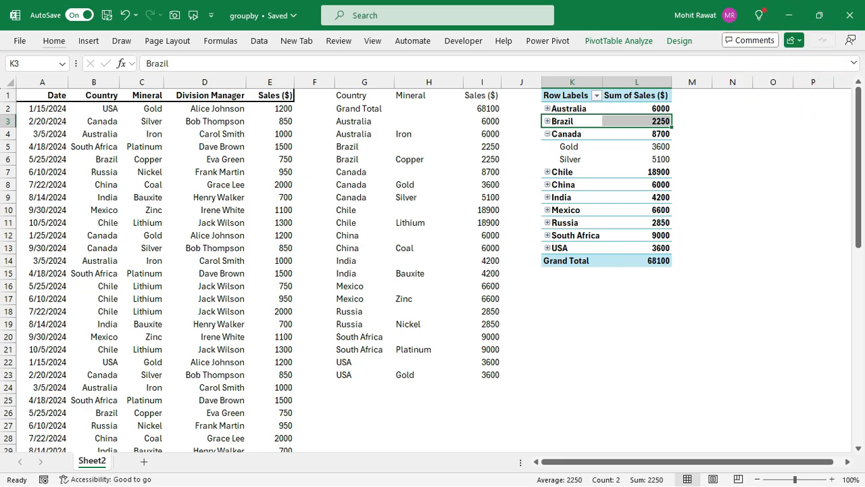
pyautogui.click(548, 121)
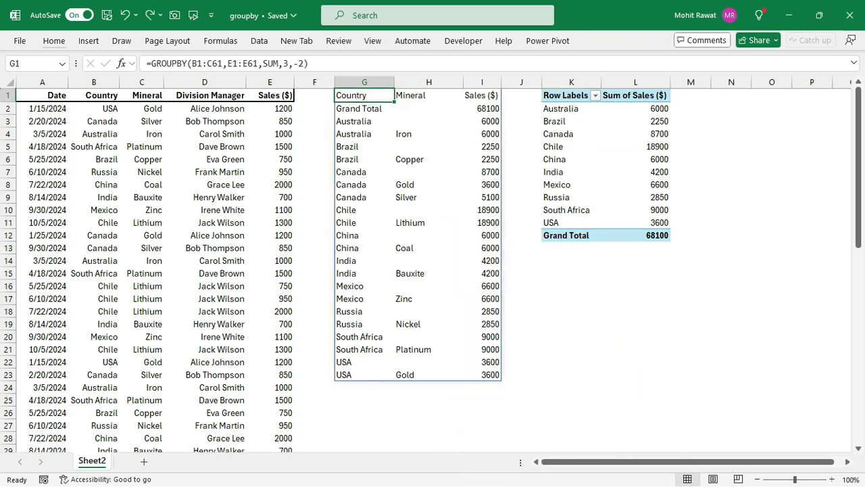
# - Leave total_depth blank in the GROUPBY formula and add the sort_order argument 3 to sort by sales ascending
pyautogui.press('F2')
pyautogui.write(',')
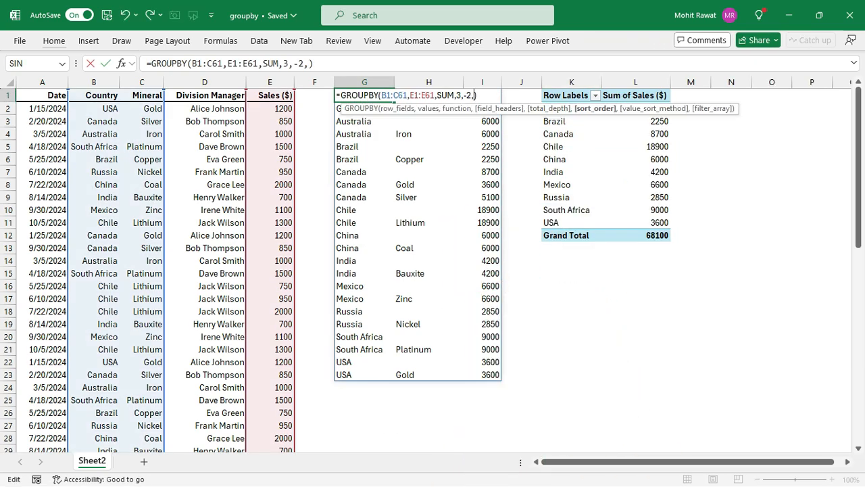
pyautogui.press('BackSpace')
pyautogui.press('BackSpace')
pyautogui.press('BackSpace')
pyautogui.write(',')
pyautogui.write('3')
pyautogui.press('Return')
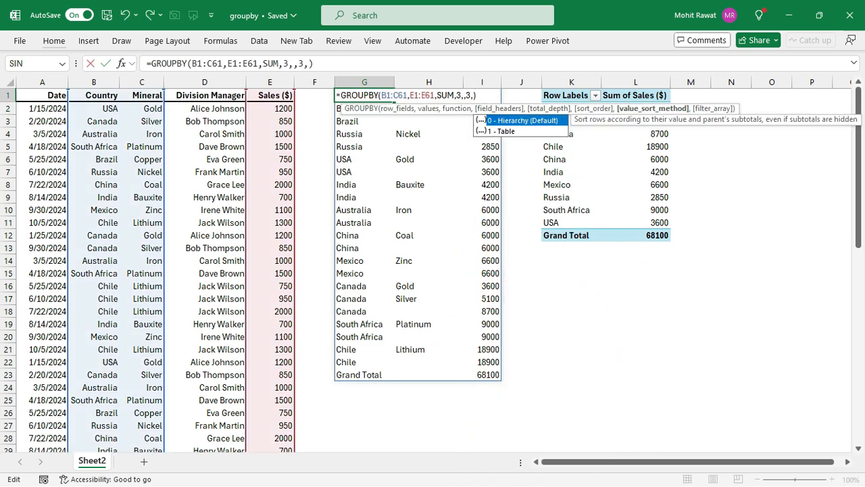
# - Add the filter_array condition B1:B61="india" to the GROUPBY formula, leaving value_sort_method blank
pyautogui.write(',,')
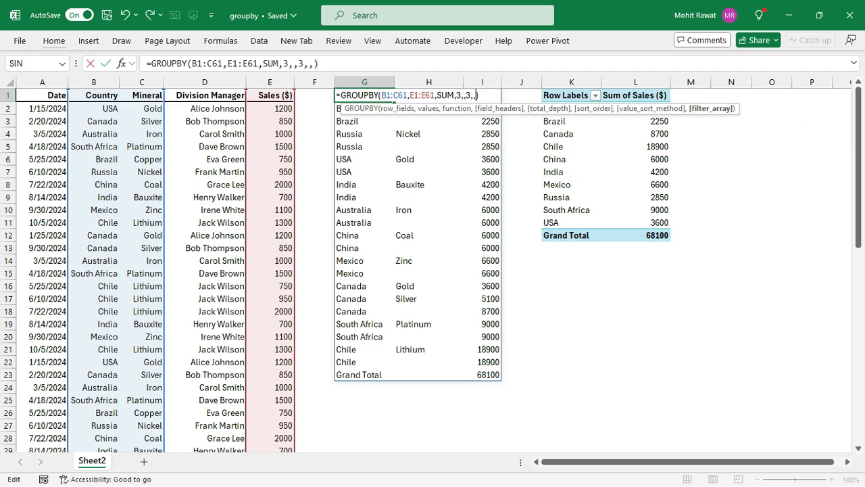
pyautogui.click(94, 95)
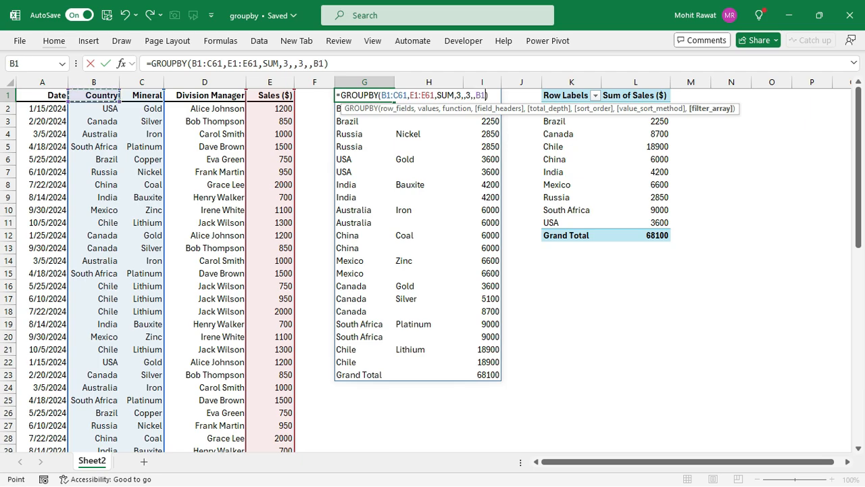
pyautogui.hotkey('ctrl', 'shift', 'Down')
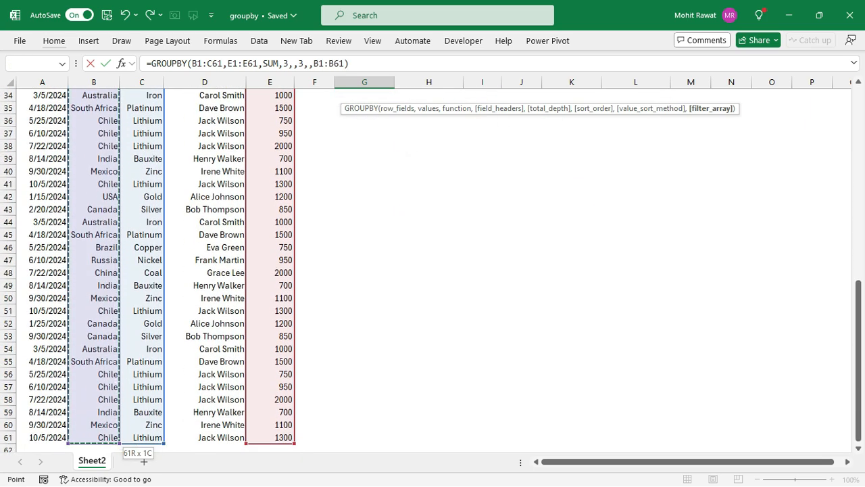
pyautogui.write('="india"')
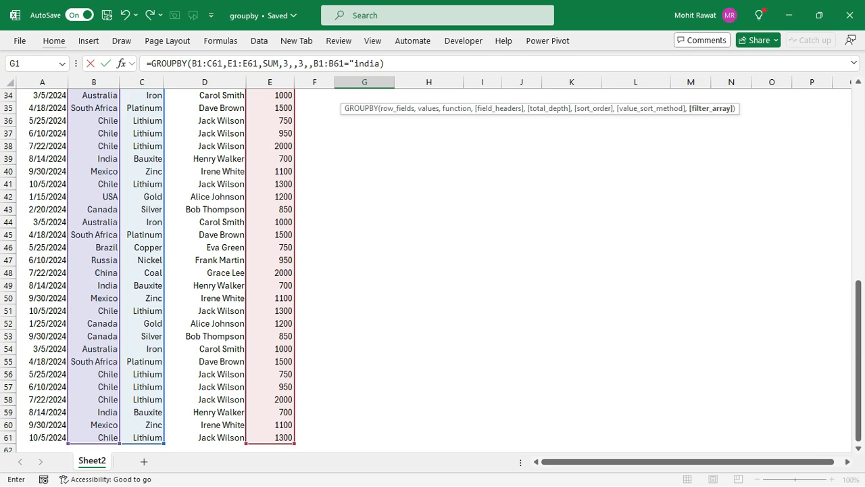
pyautogui.write('"')
pyautogui.press('Return')
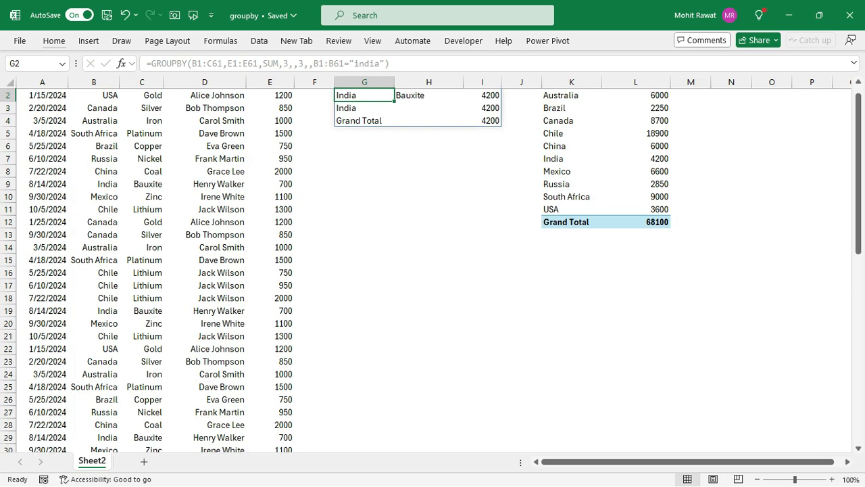
pyautogui.scroll(1, 432, 270)
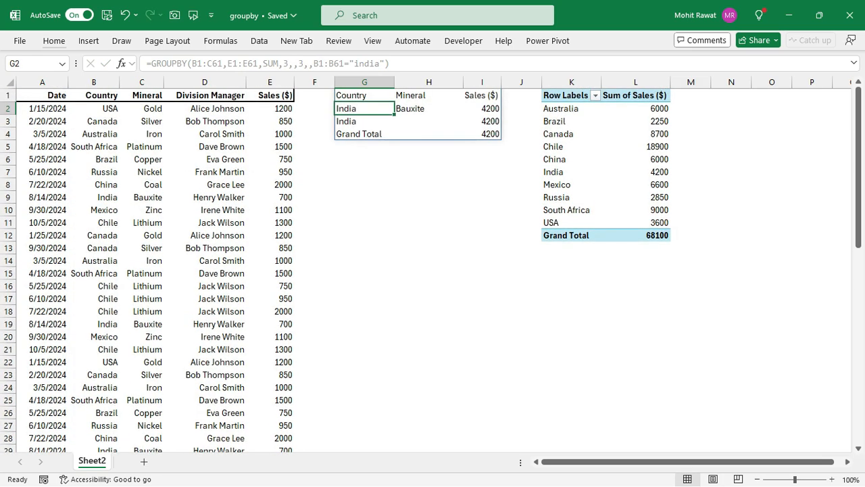
# - Try to filter the PivotTable's Country row labels to India only
pyautogui.click(595, 96)
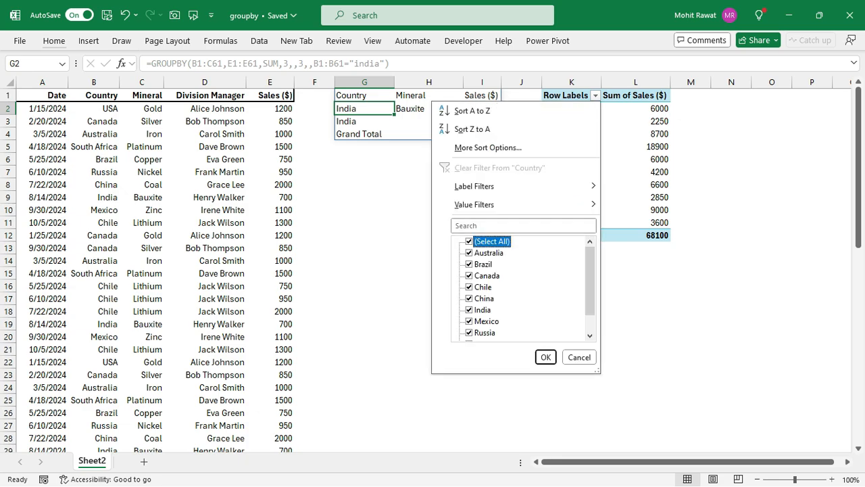
pyautogui.click(469, 242)
pyautogui.click(469, 310)
pyautogui.click(546, 357)
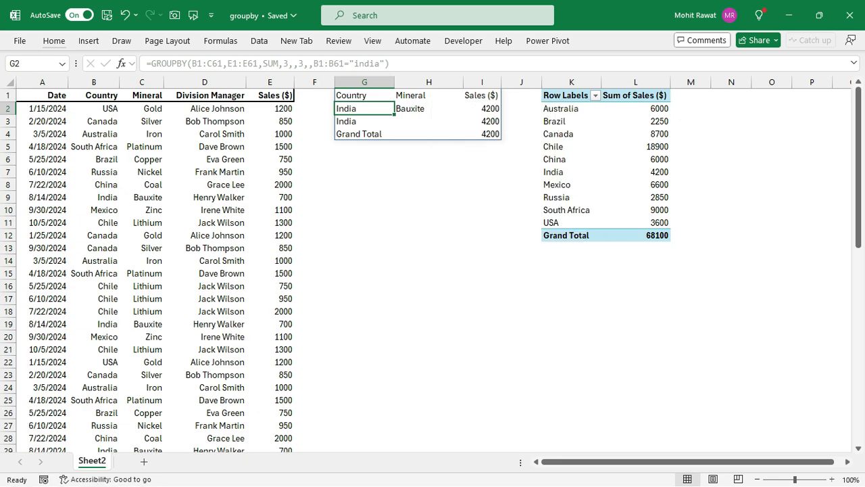